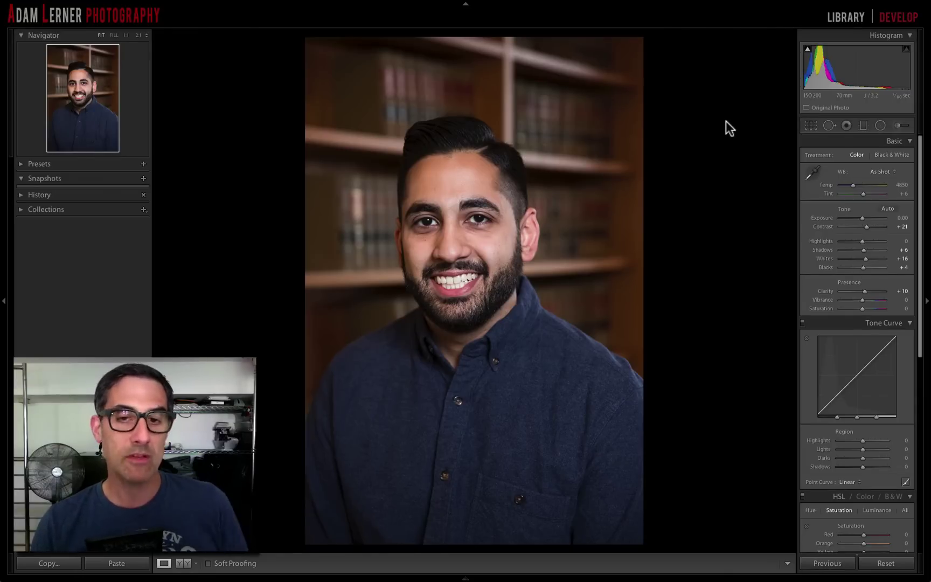
Step: Open the Adjustment Brush's effect preset list, then leave it unchanged and return to Basic settings
click(899, 125)
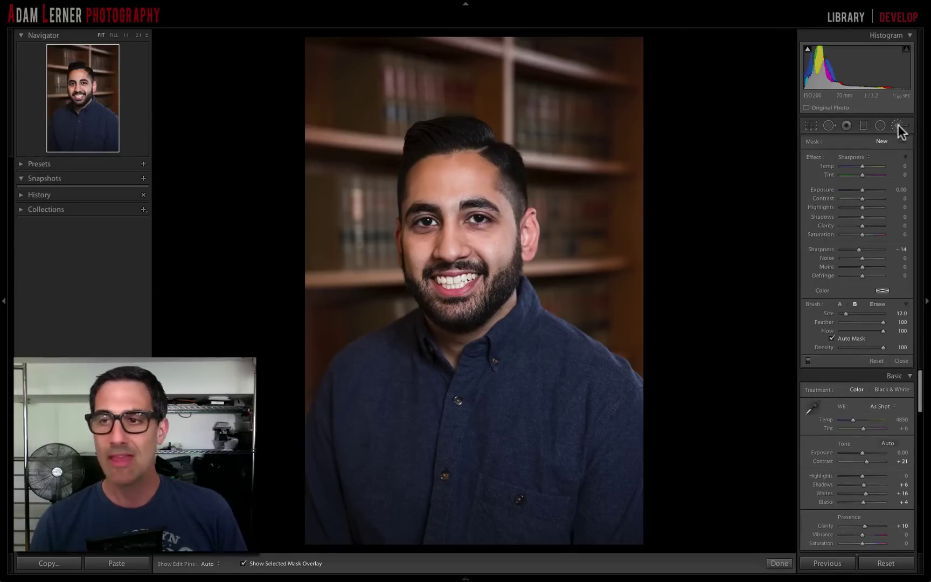
click(856, 156)
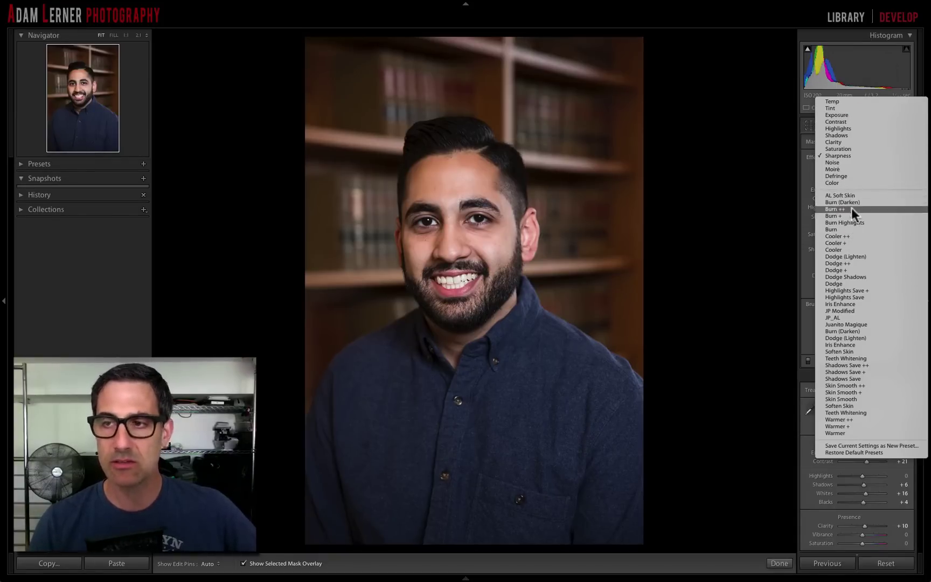
click(819, 12)
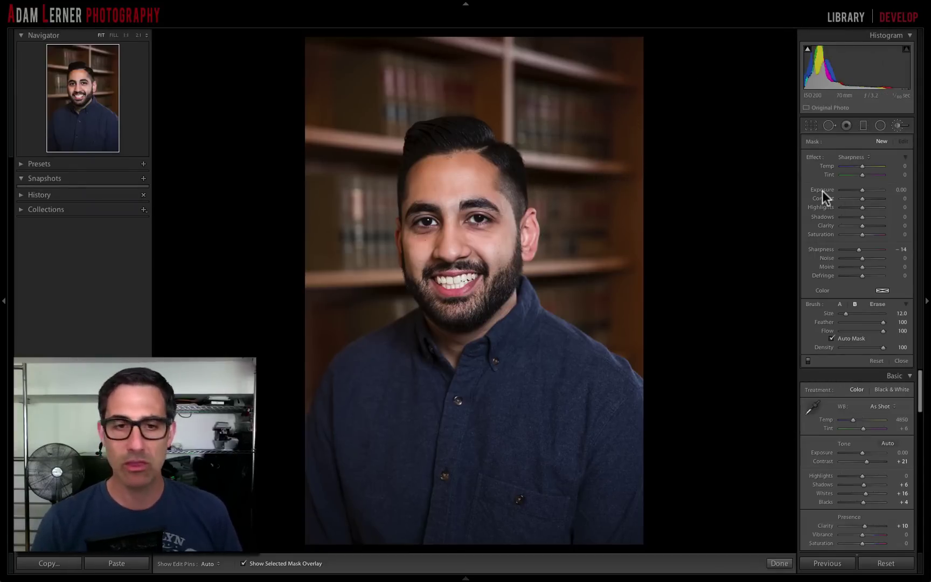
key(k)
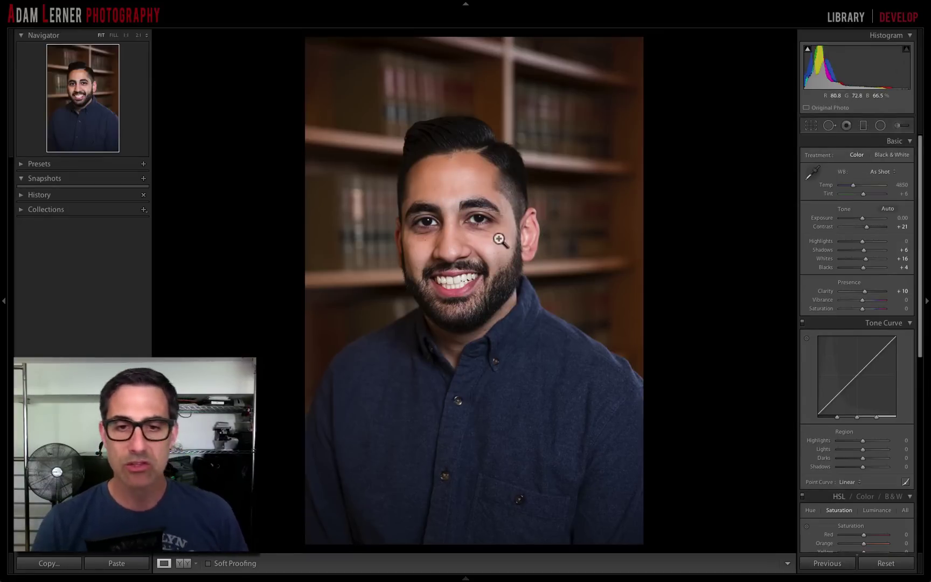
Step: Zoom the headshot to 1:1, center the eyes in view, and show the file info overlay
click(448, 220)
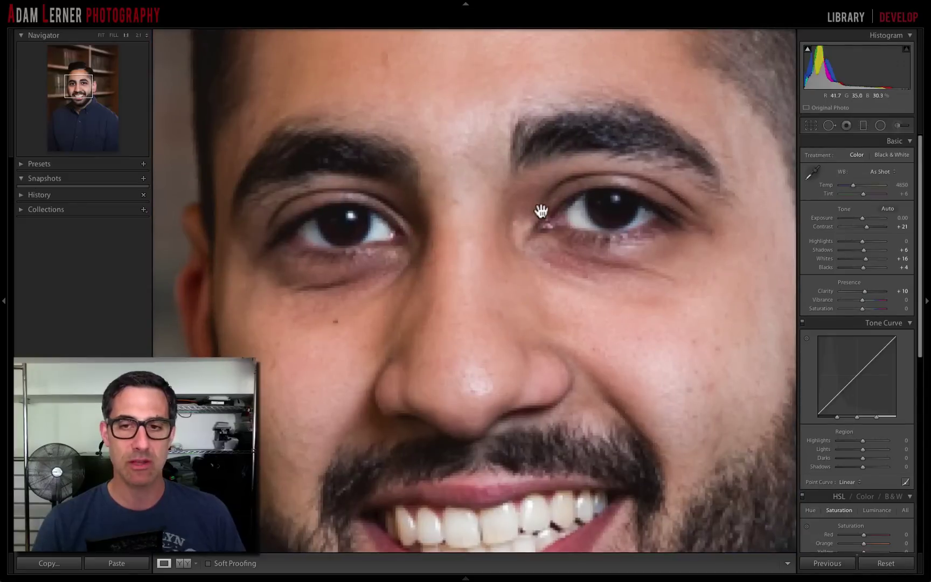
click(456, 185)
drag(455, 184, 441, 178)
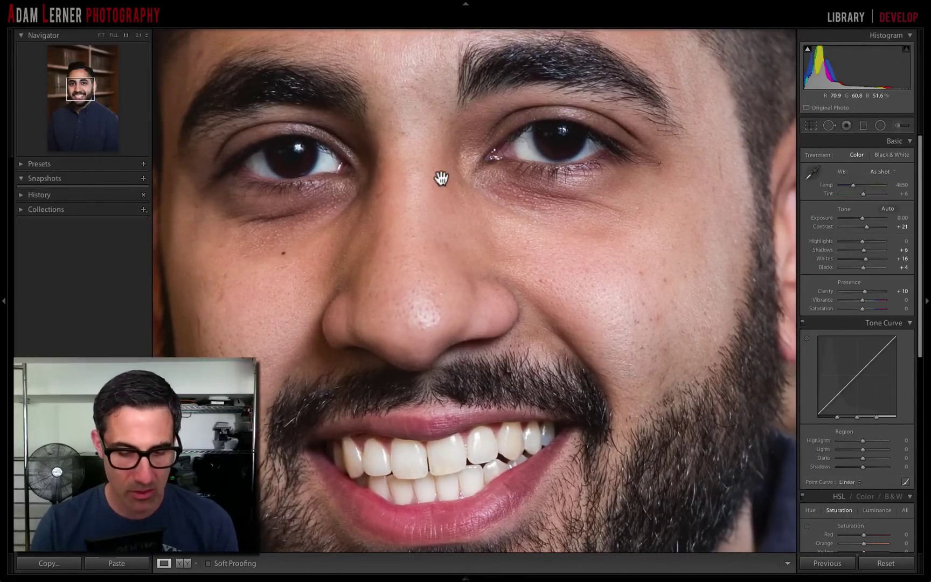
key(i)
key(i)
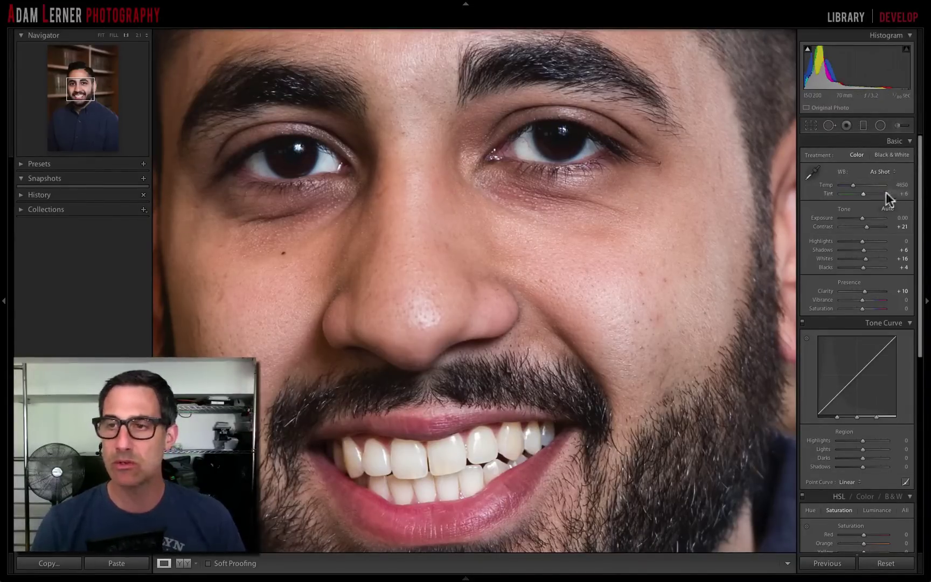
Step: Pick the Adjustment Brush with the Soften Skin effect preset
click(898, 126)
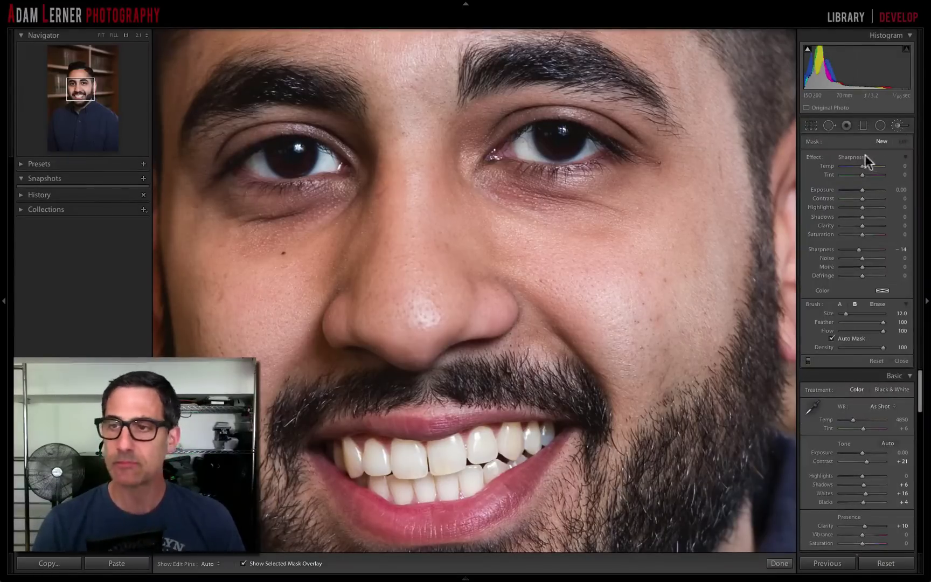
click(865, 154)
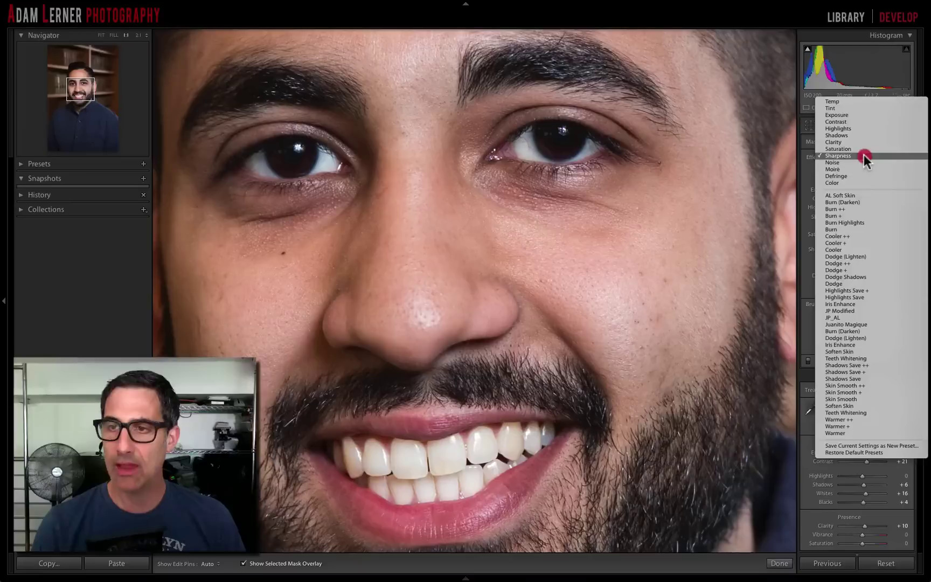
click(853, 406)
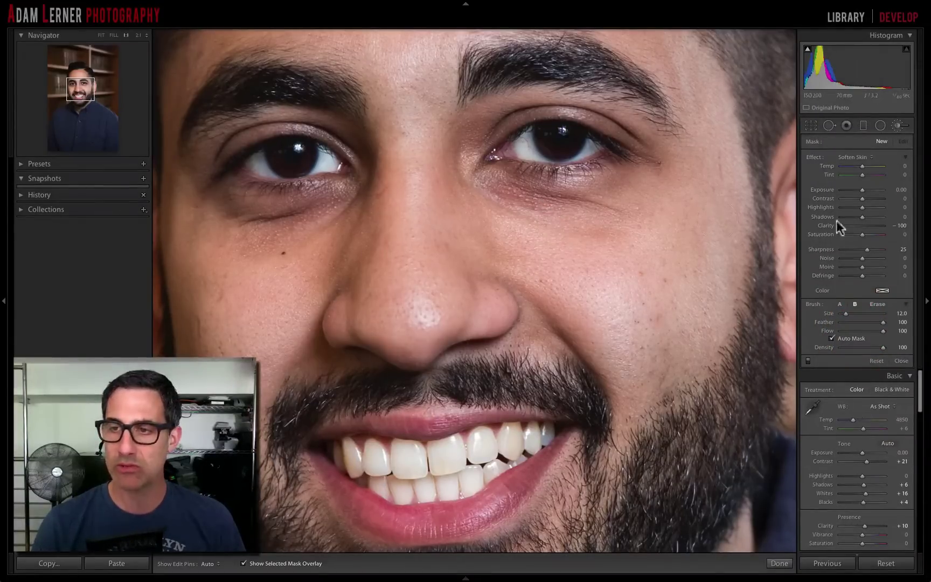
Step: Paint a Soften Skin mask under the right-side eye, hide the overlay, and start a new mask
key(h)
mouse_move(499, 186)
mouse_down()
mouse_move(588, 202)
mouse_move(538, 198)
mouse_up()
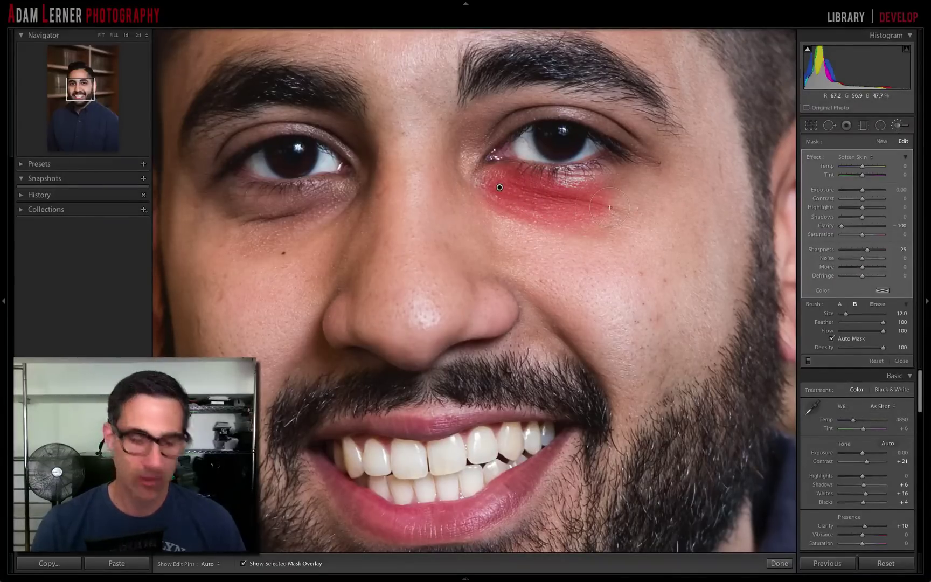
key(o)
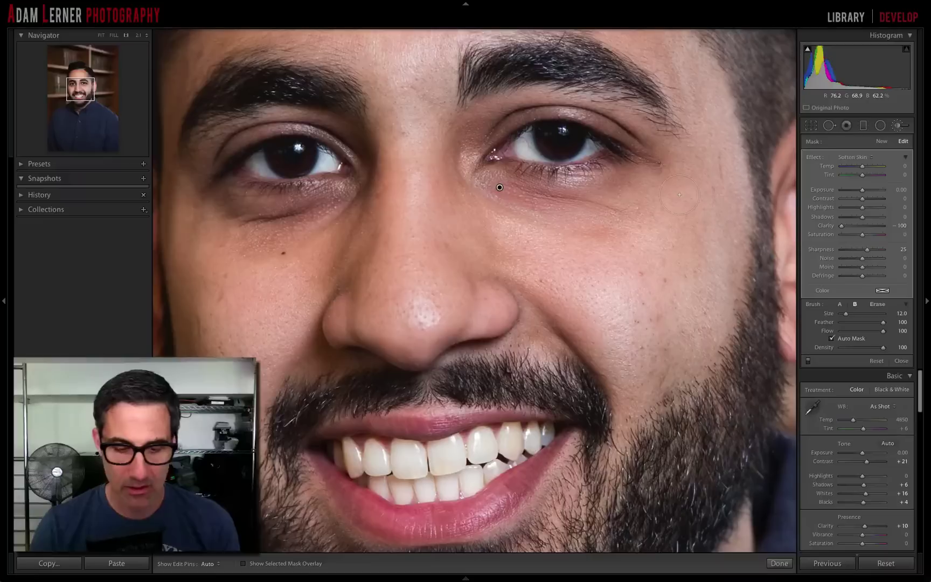
key(Return)
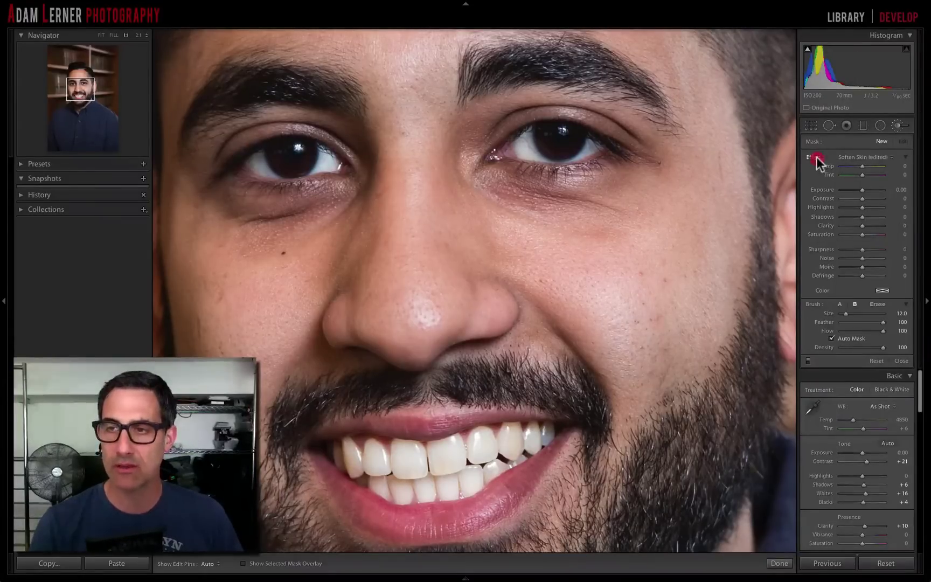
double_click(816, 157)
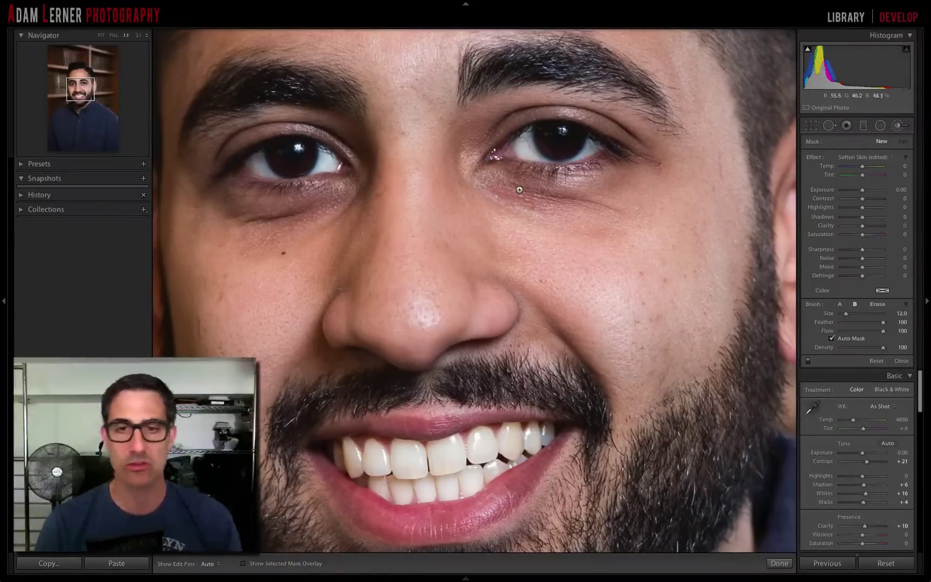
Step: Select the existing pin and extend the mask across the dark circle under the right-side eye
key(h)
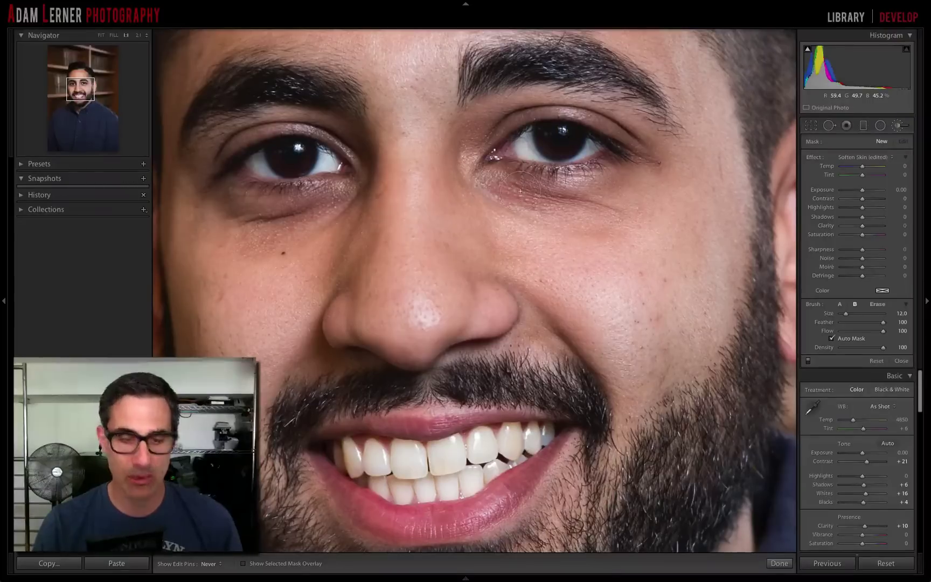
click(520, 191)
key(o)
drag(534, 194, 571, 195)
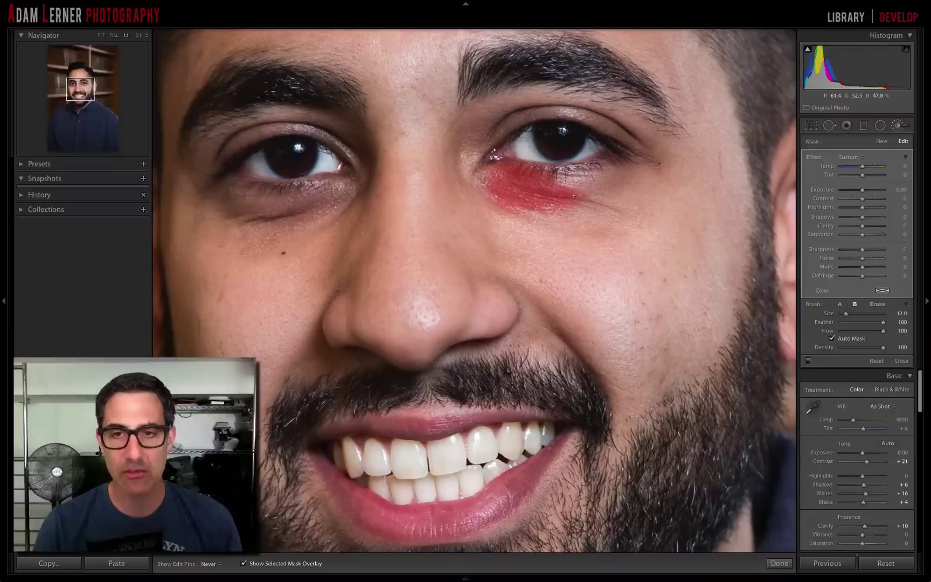
mouse_move(569, 183)
mouse_down()
mouse_move(593, 194)
mouse_move(608, 189)
mouse_move(582, 197)
mouse_move(590, 220)
mouse_move(555, 220)
mouse_move(502, 184)
mouse_up()
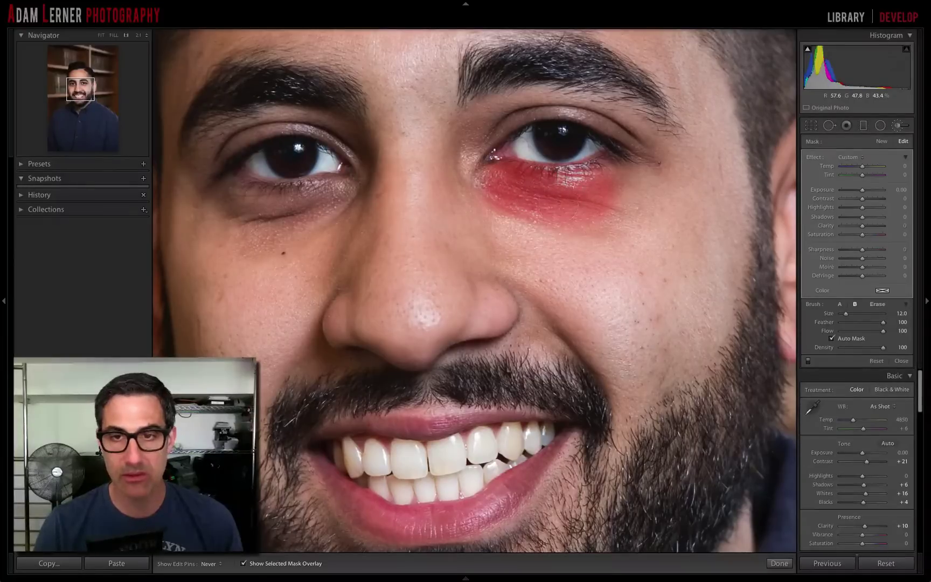
mouse_move(571, 182)
mouse_down()
mouse_move(531, 197)
mouse_move(483, 182)
mouse_up()
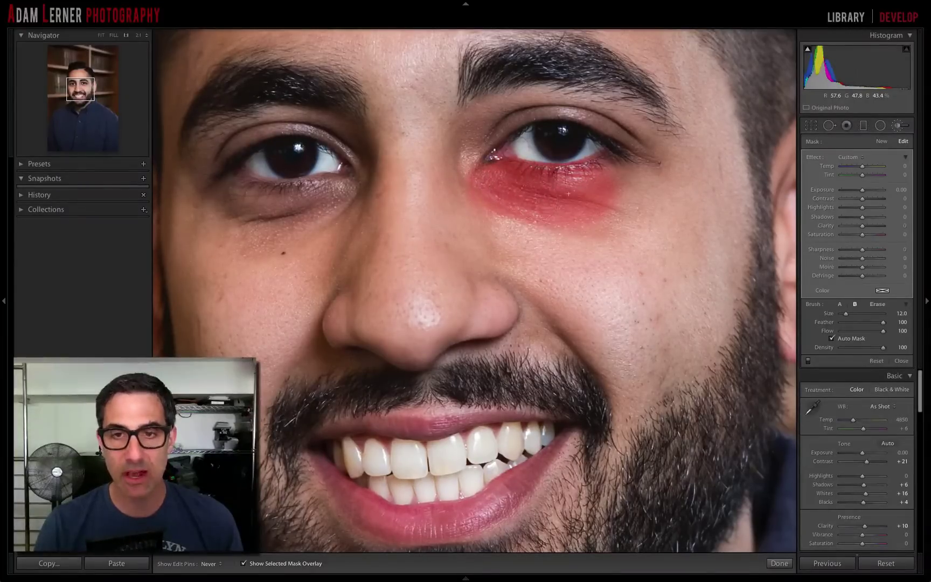
key(h)
key(h)
Step: Paint the mask under the left-side eye up to its inner corner
mouse_move(326, 206)
mouse_down()
mouse_move(283, 205)
mouse_move(304, 198)
mouse_move(240, 207)
mouse_move(290, 215)
mouse_move(253, 245)
mouse_move(288, 213)
mouse_up()
drag(338, 191, 334, 189)
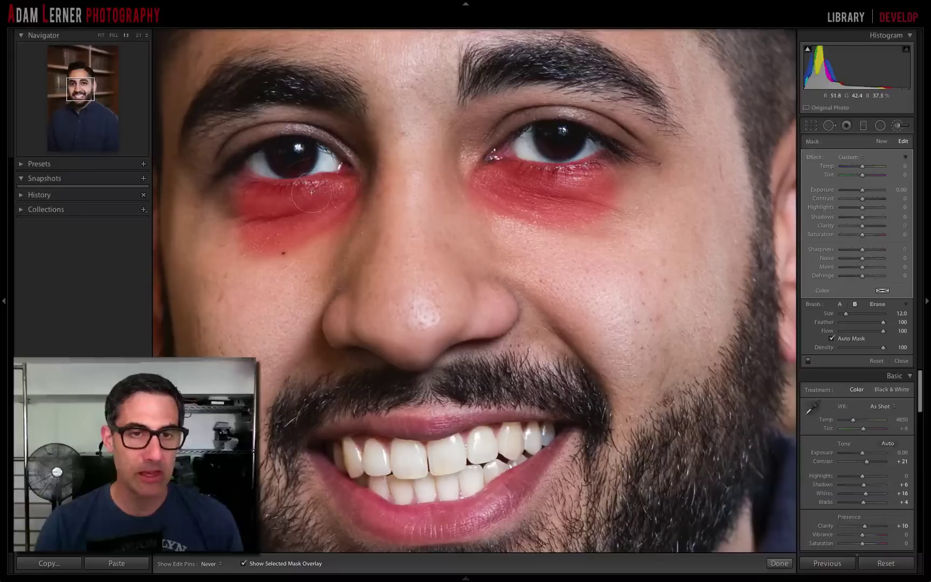
key(h)
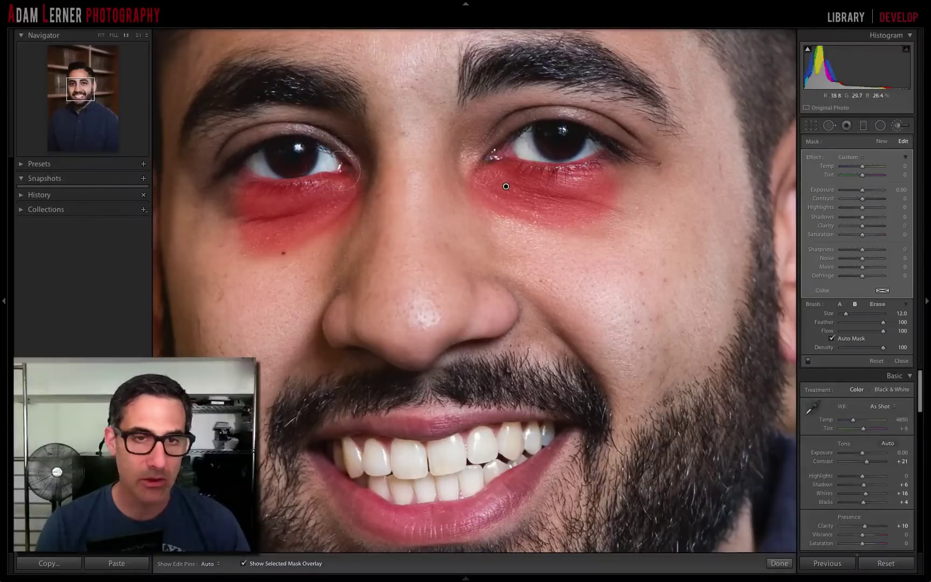
Step: Erase the mask overspill along the left eye's lower lash line
key(alt)
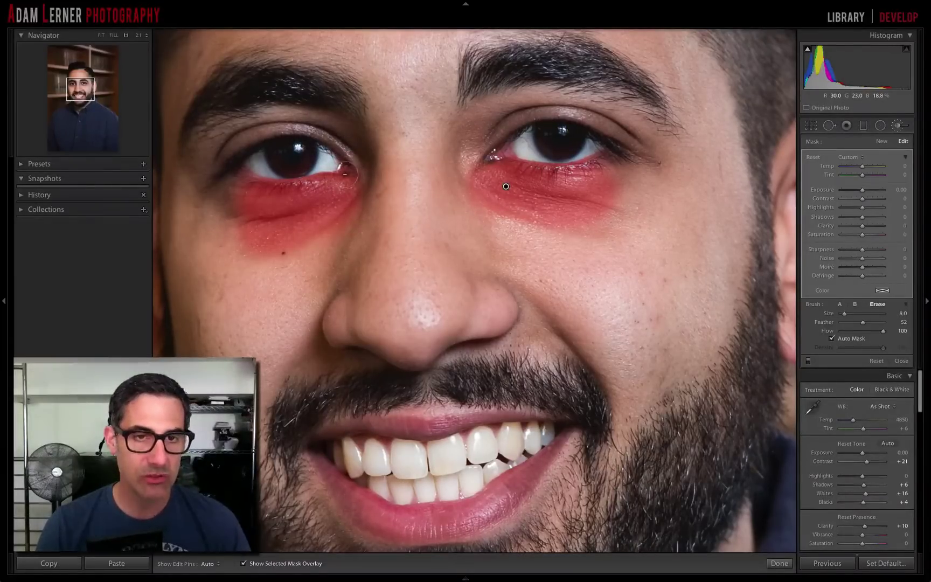
key(h)
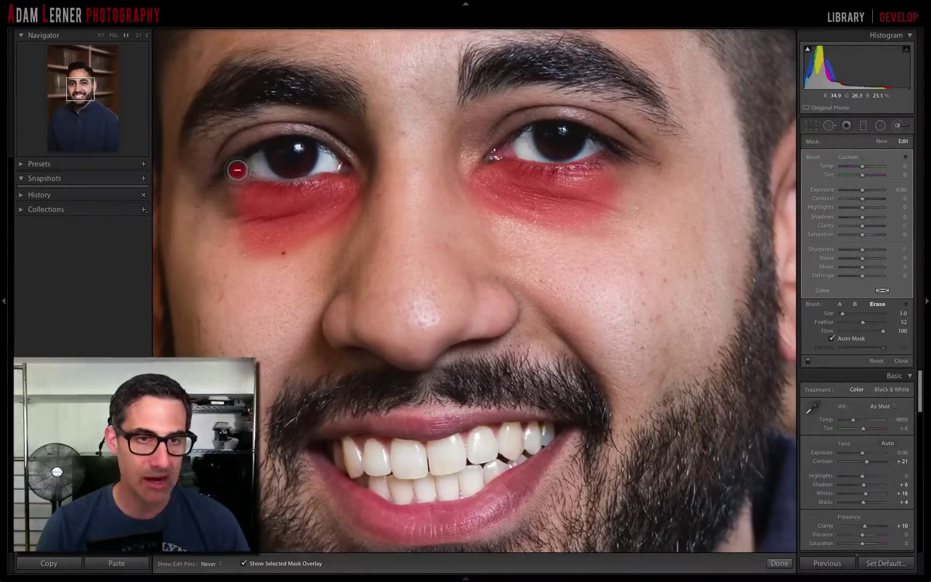
drag(242, 166, 331, 176)
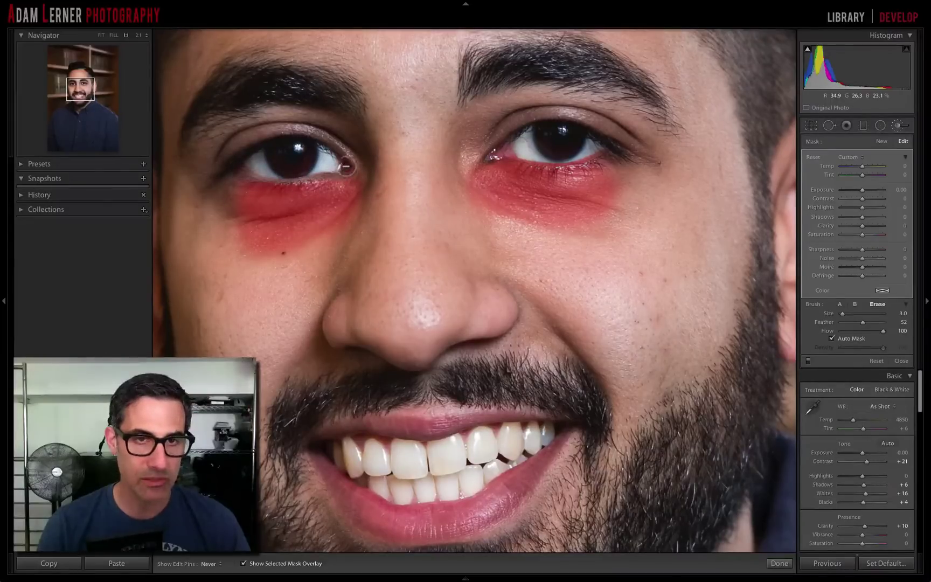
key(h)
Step: Erase overspill along the right eye's lash line, then hide the red mask overlay
scroll(312, 176, up, 1)
key(h)
mouse_move(495, 156)
mouse_down()
mouse_move(595, 160)
mouse_move(495, 154)
mouse_up()
key(h)
key(alt)
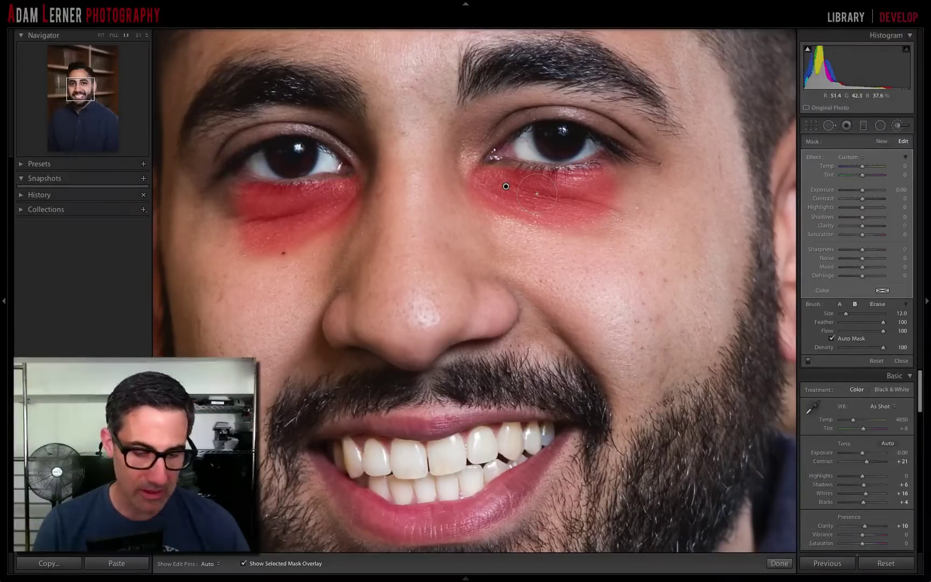
key(o)
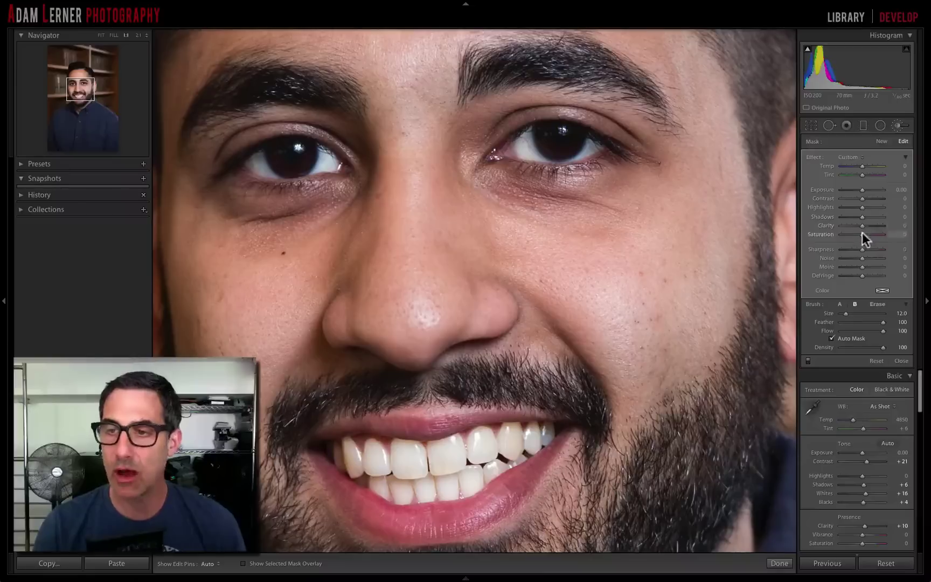
Step: Set the under-eye mask's Clarity to -50
mouse_move(862, 227)
mouse_down()
mouse_move(825, 229)
mouse_move(849, 229)
mouse_up()
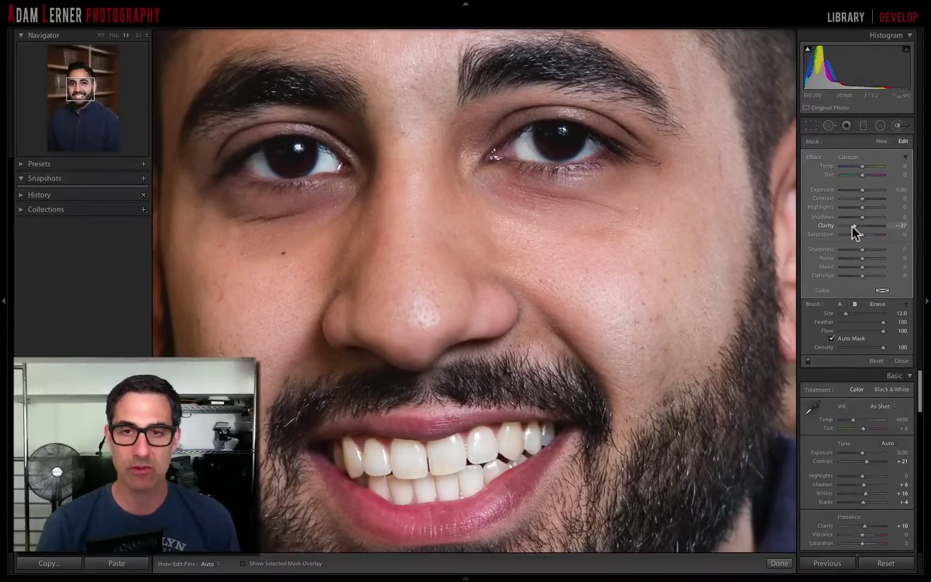
double_click(860, 225)
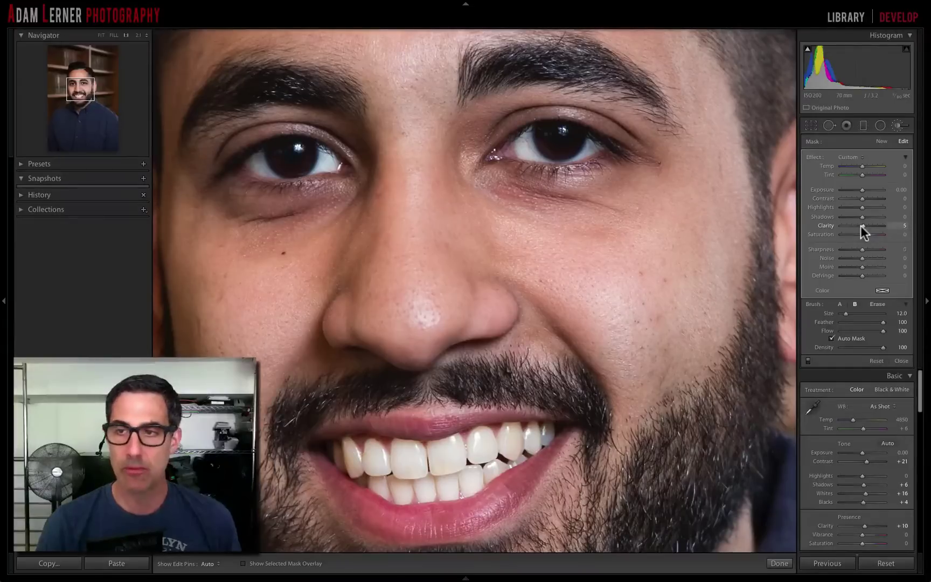
double_click(830, 225)
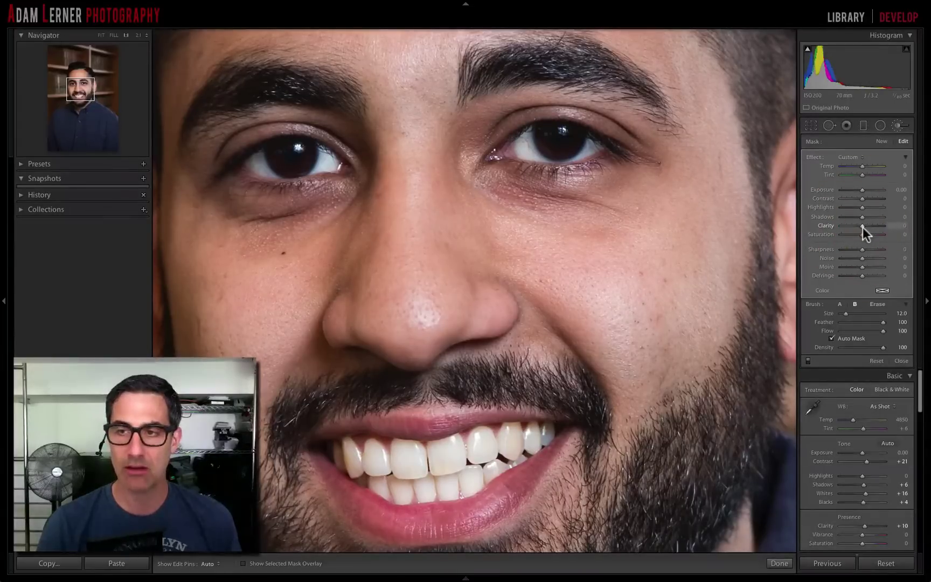
drag(861, 226, 852, 229)
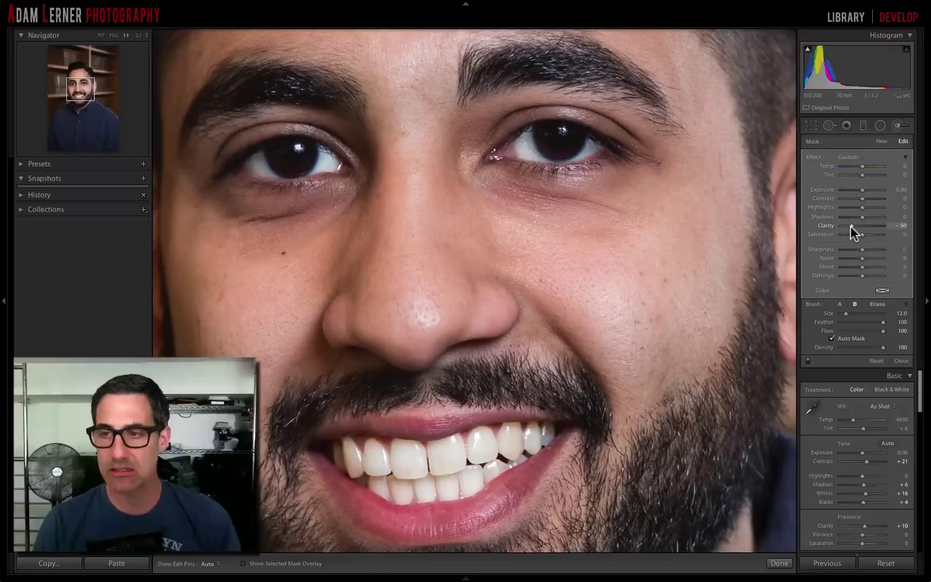
click(850, 225)
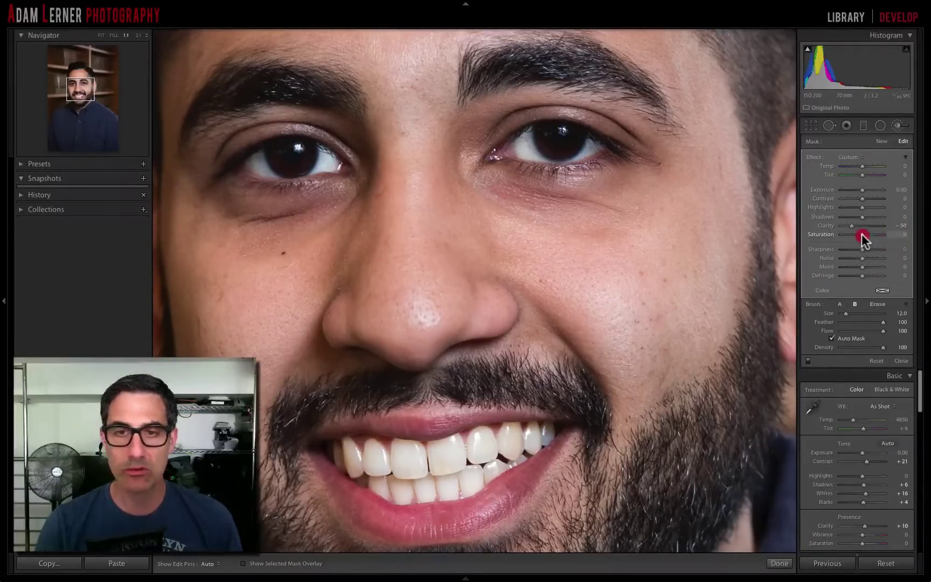
Step: Set the mask's Saturation to -2, Exposure to 0.07 and Sharpness to -11
drag(862, 235, 860, 234)
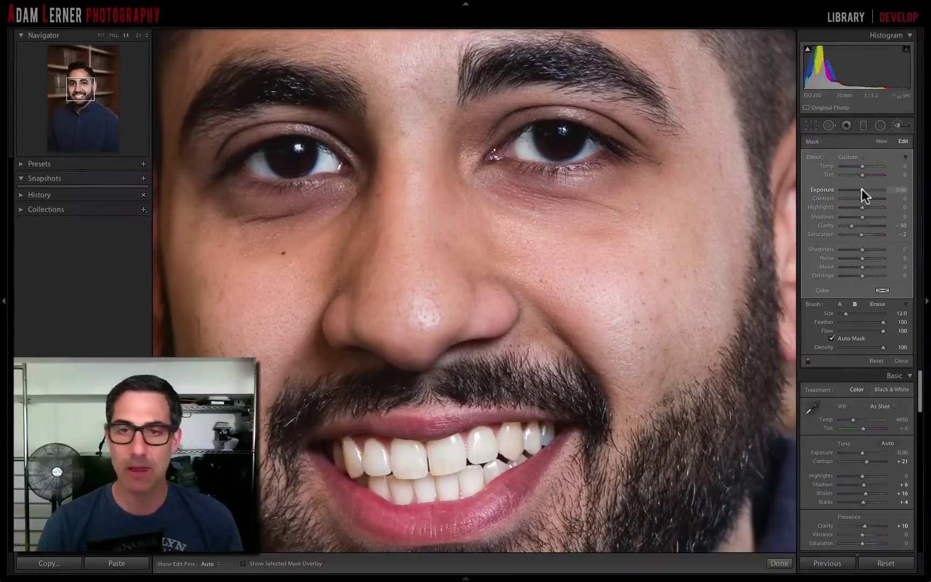
drag(861, 188, 860, 188)
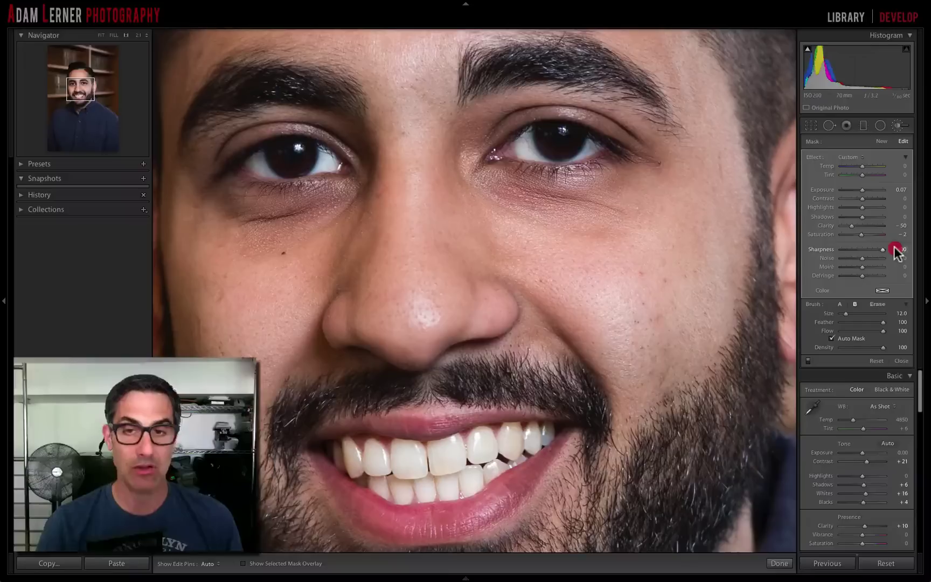
drag(895, 251, 856, 250)
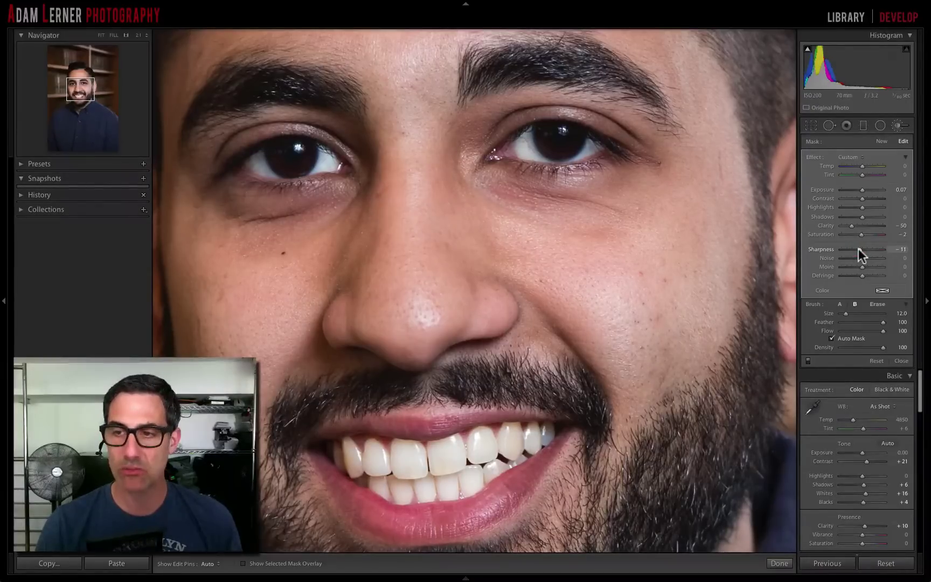
click(857, 248)
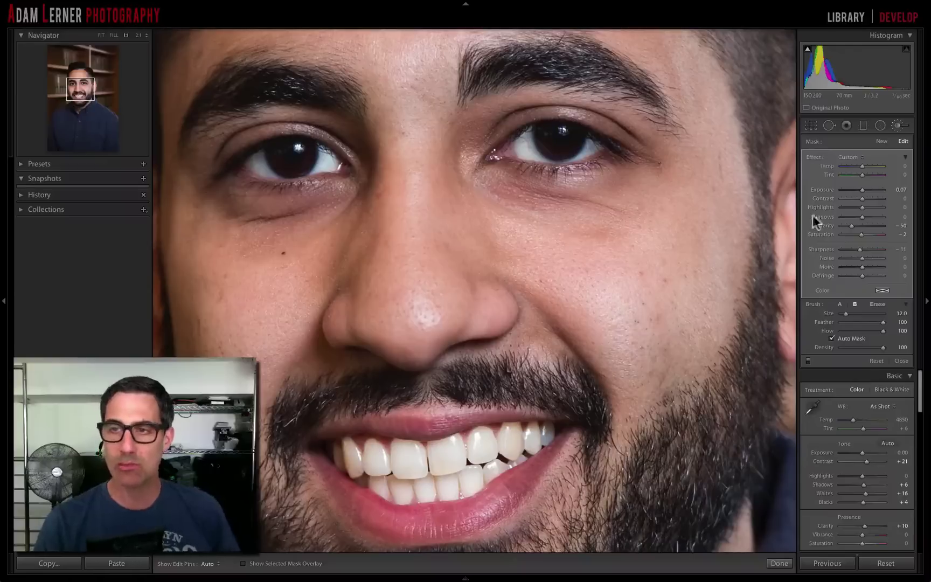
click(807, 360)
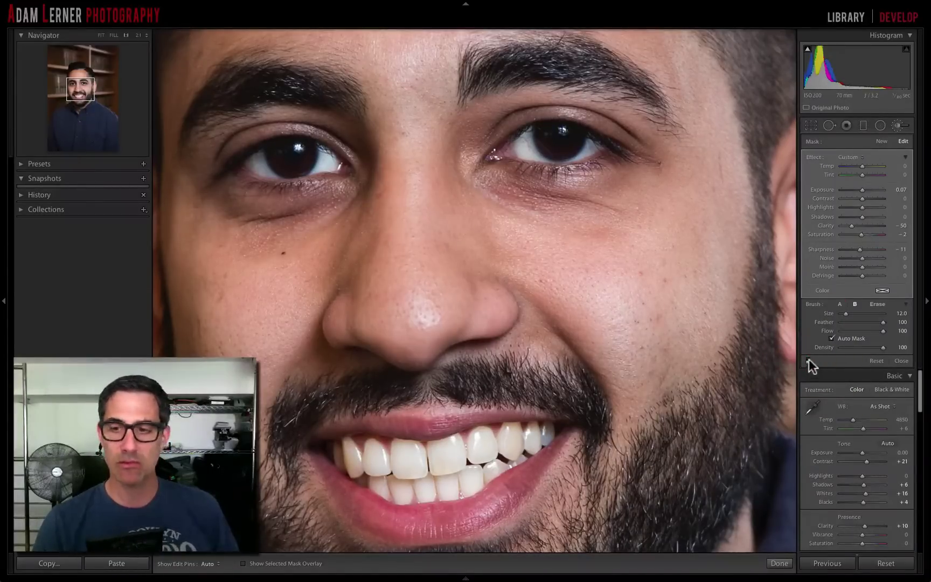
click(808, 358)
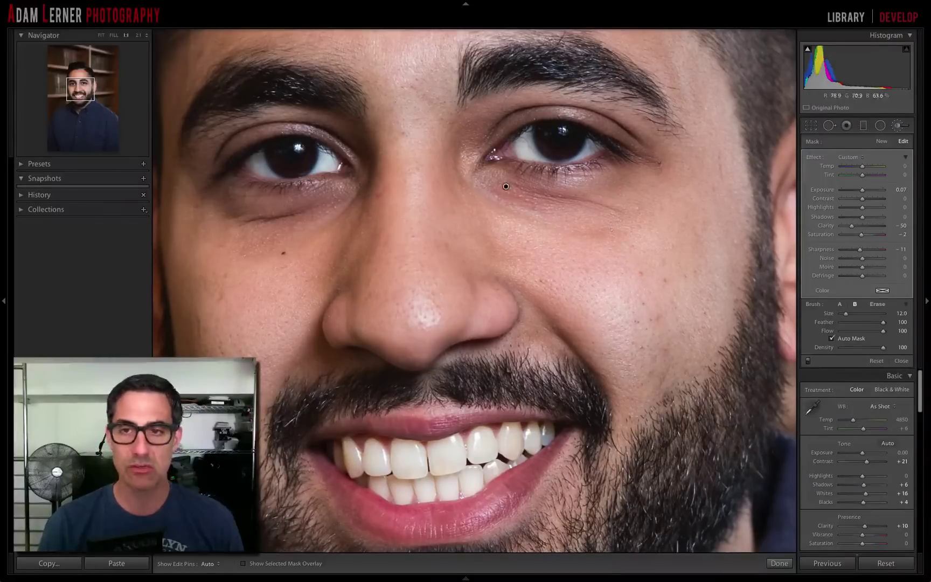
key(z)
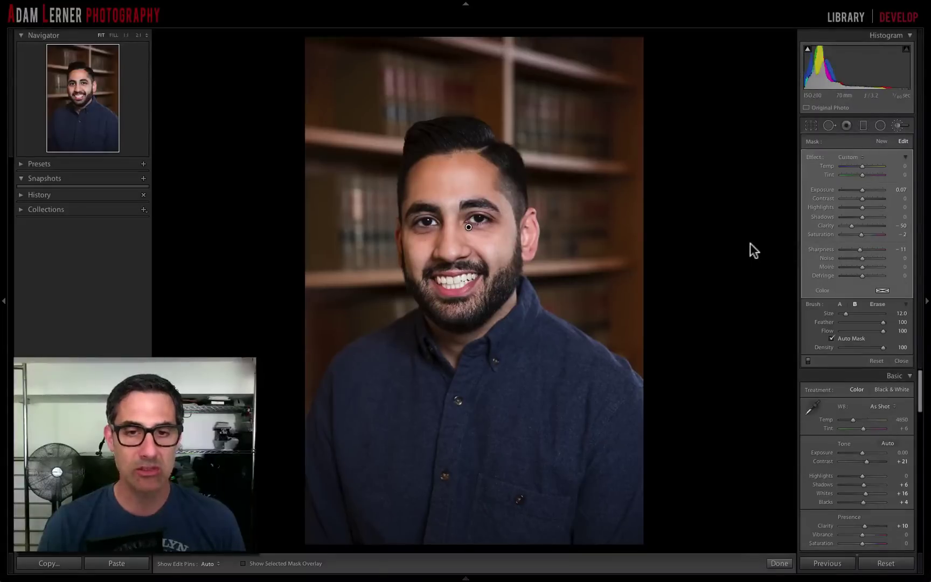
click(808, 361)
click(809, 361)
key(z)
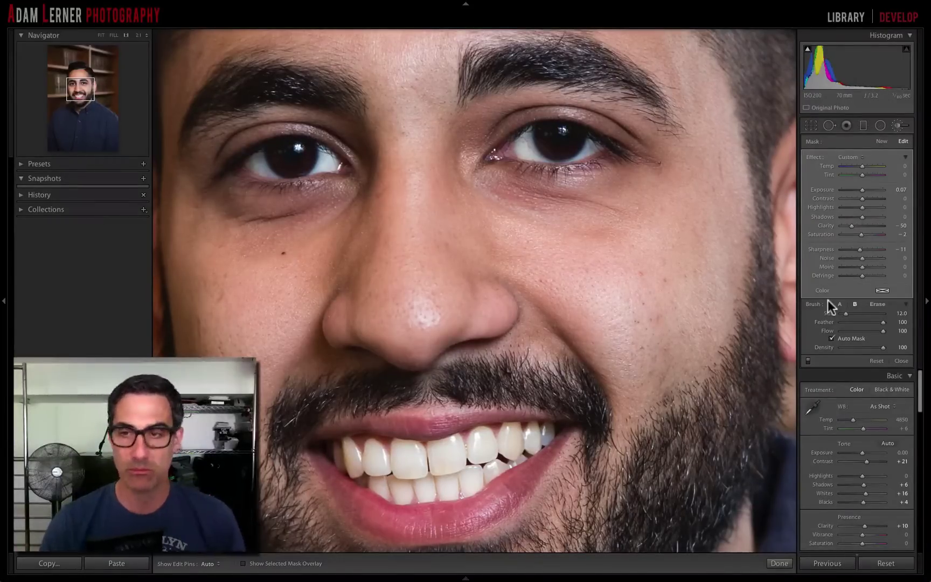
Step: Save the current brush effect values as a new preset named 'ALP Soften Eyes'
click(857, 156)
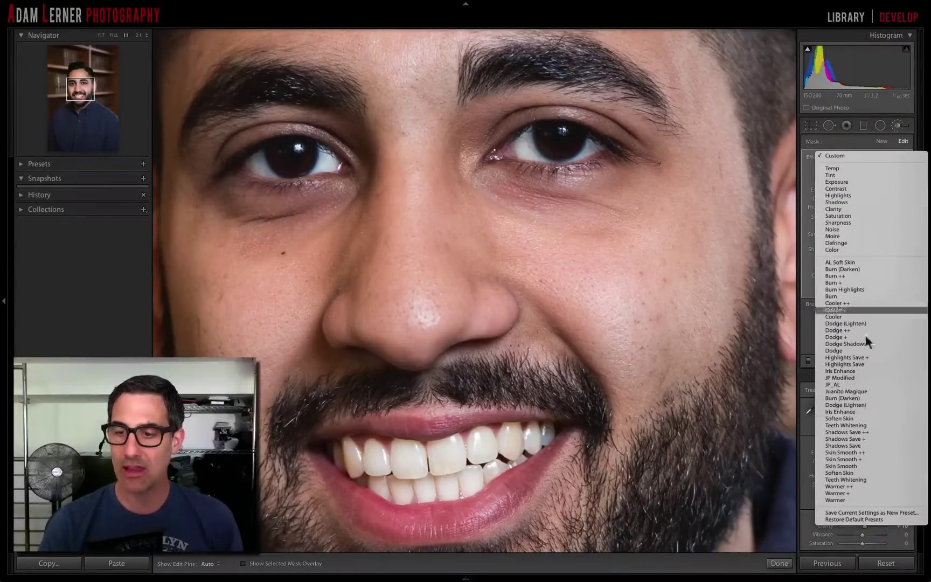
click(873, 512)
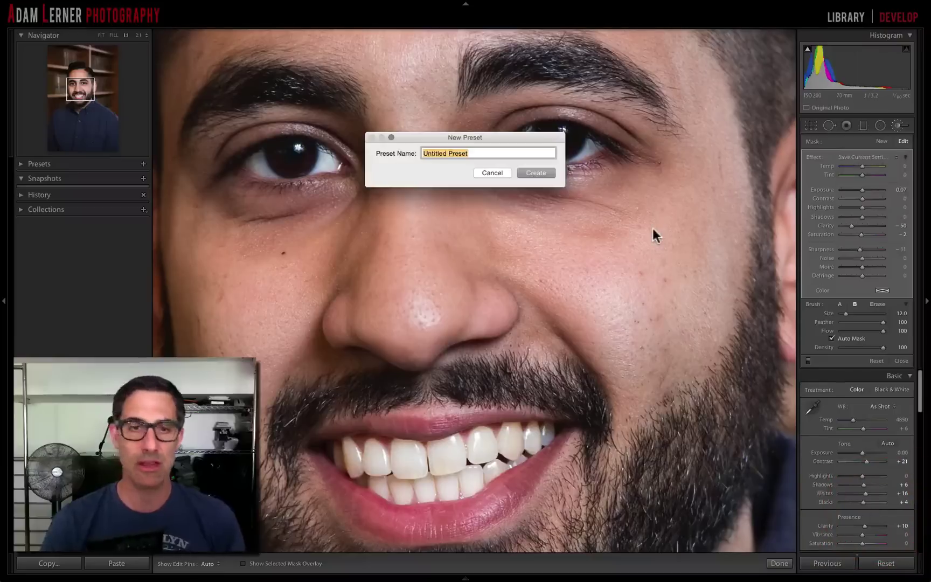
key(shift)
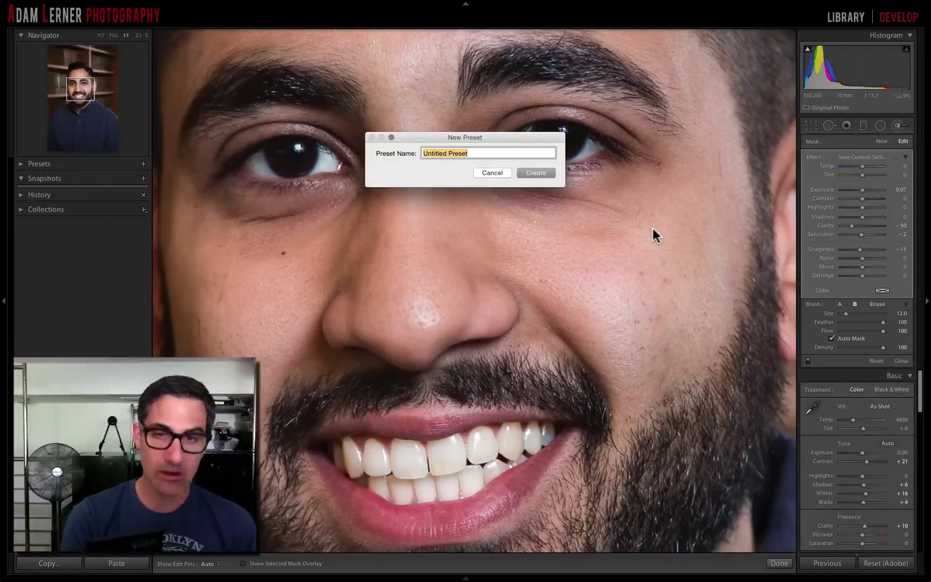
text(A)
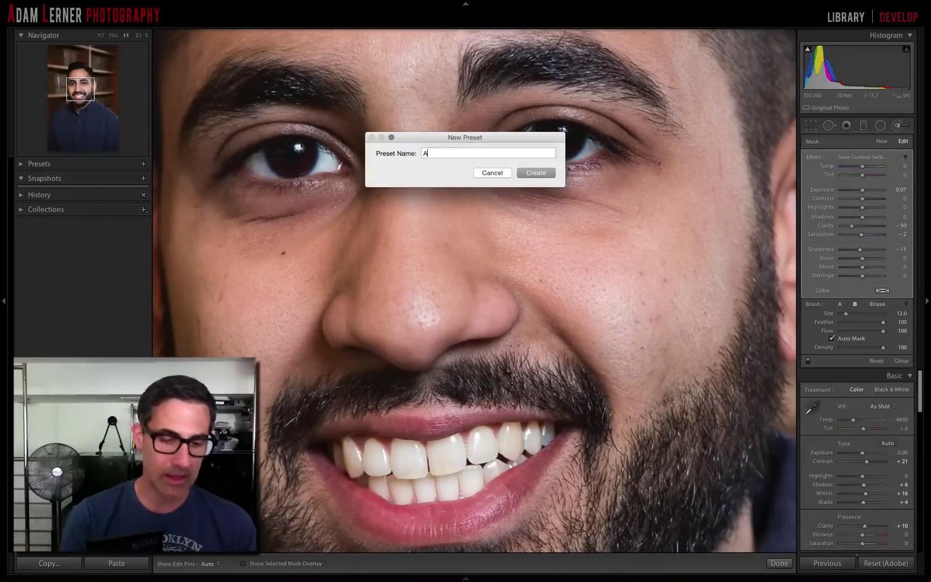
text(LP)
text( Sc)
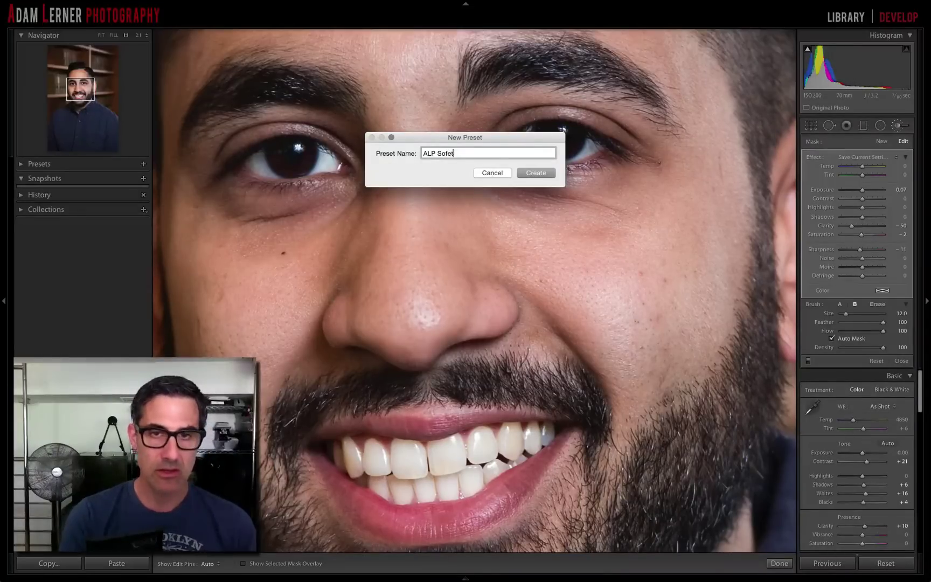
text(ften Eyes)
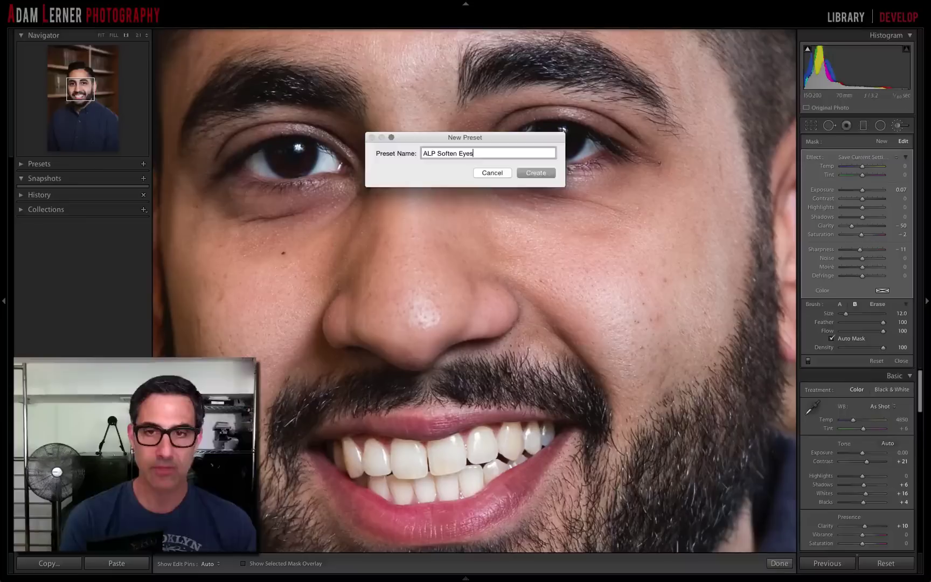
key(Return)
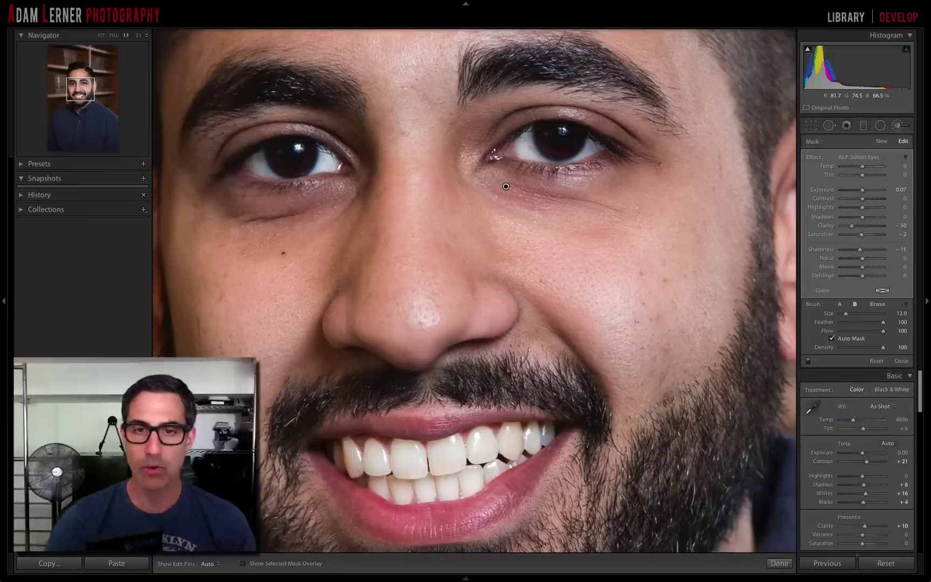
click(872, 157)
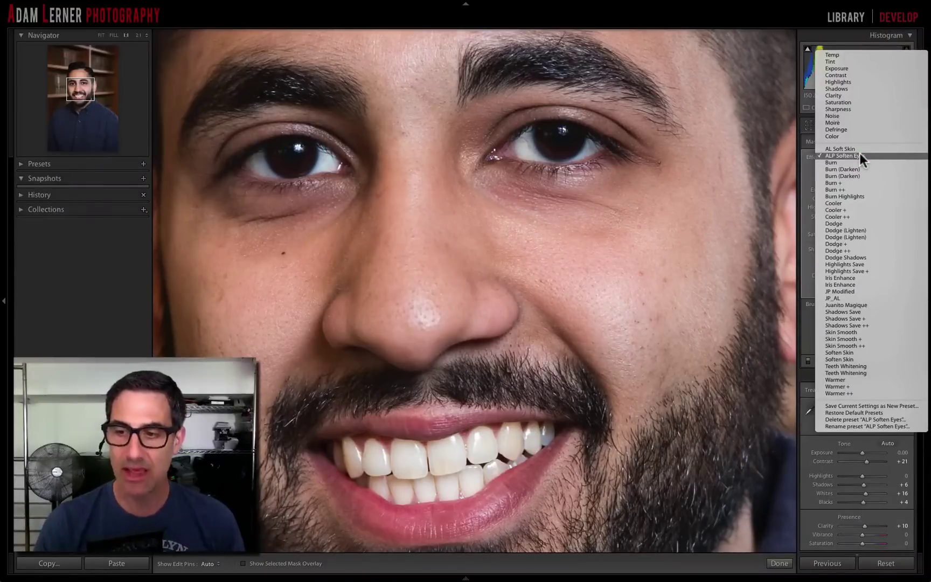
click(859, 156)
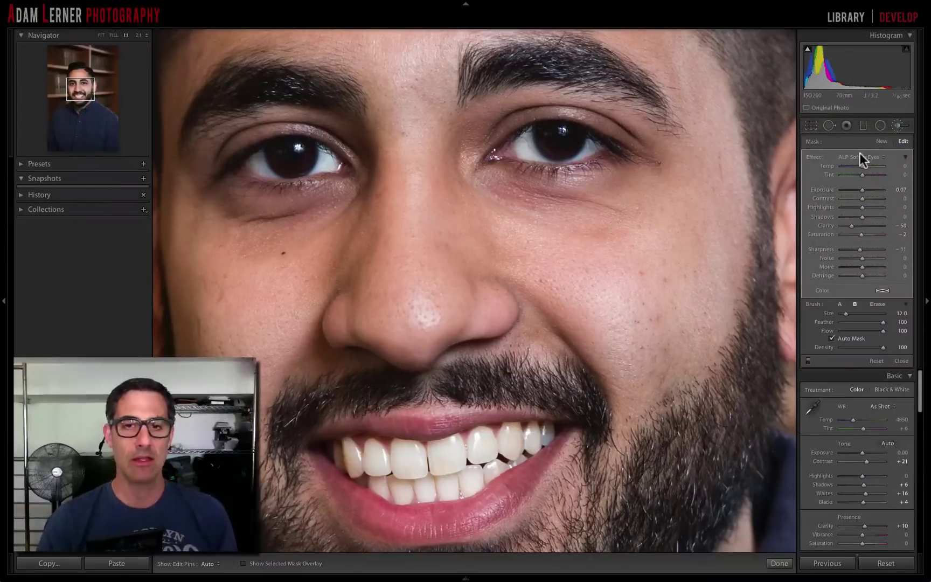